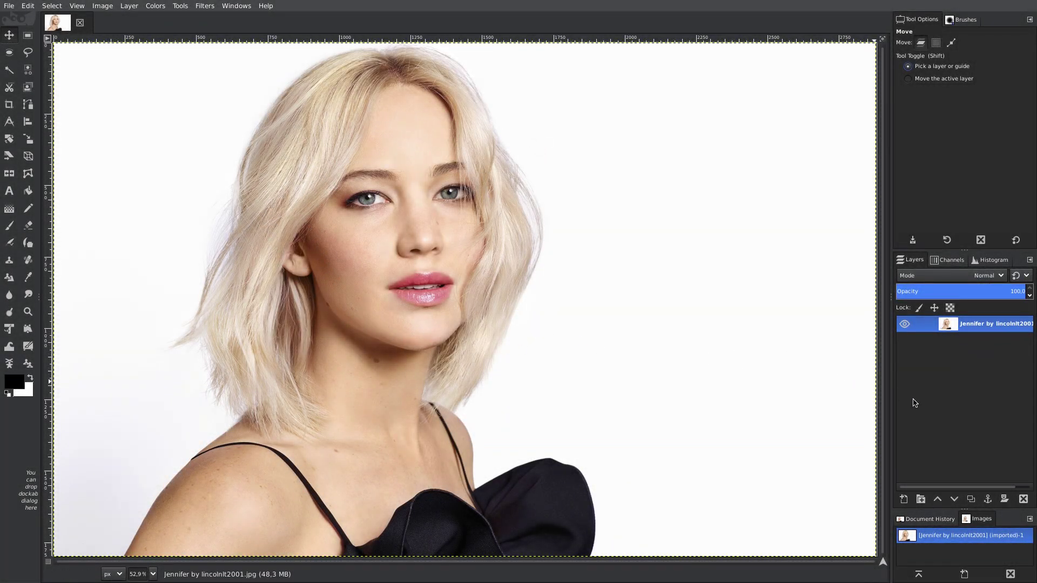
# - Duplicate the portrait layer so a working copy sits above the original
pyautogui.click(971, 499)
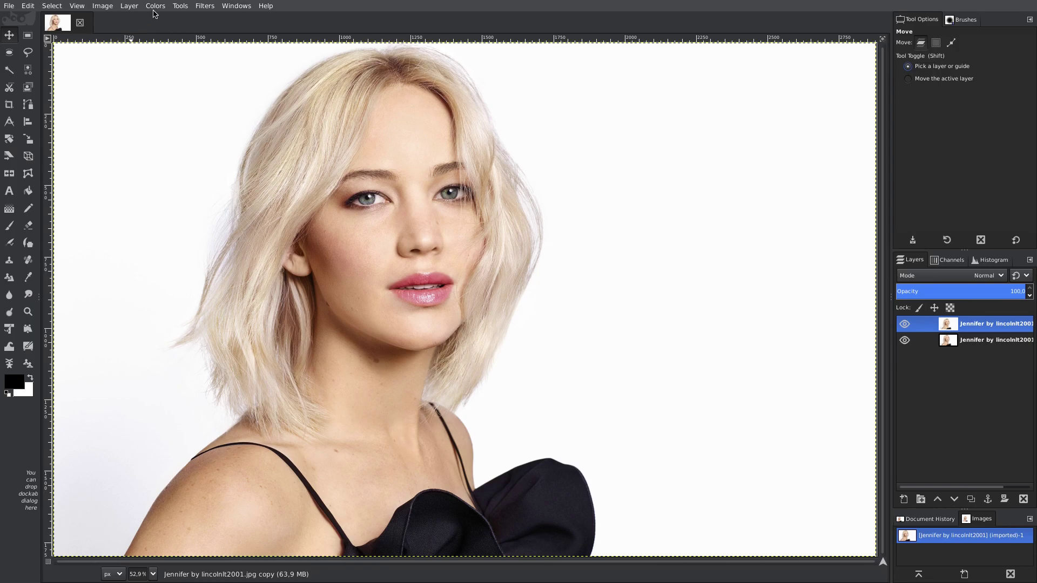
# - Apply Shadows-Highlights to the copy: shadows -50, highlights 25, white point adjustment 5
pyautogui.click(155, 6)
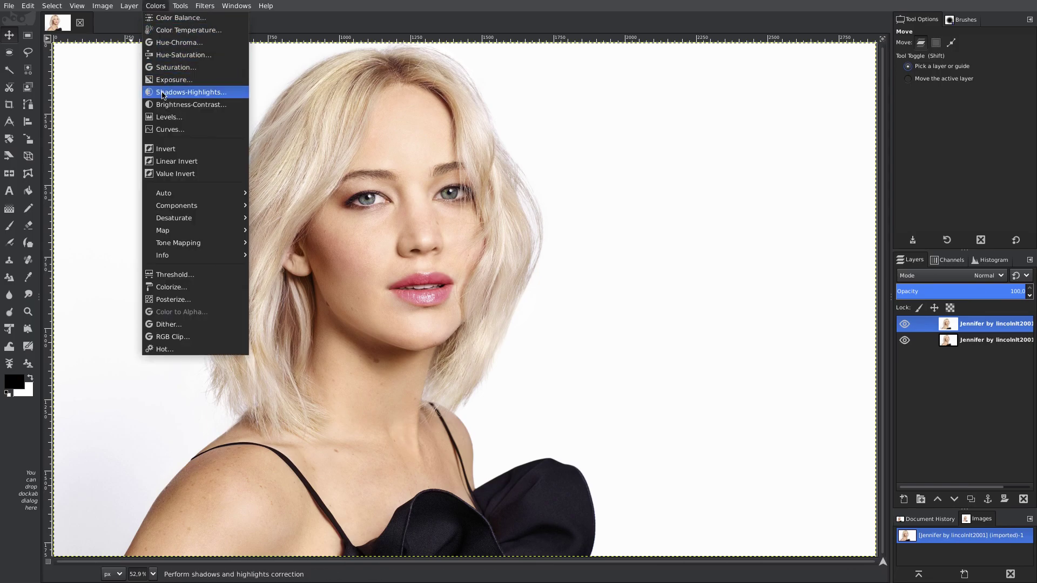
pyautogui.click(162, 93)
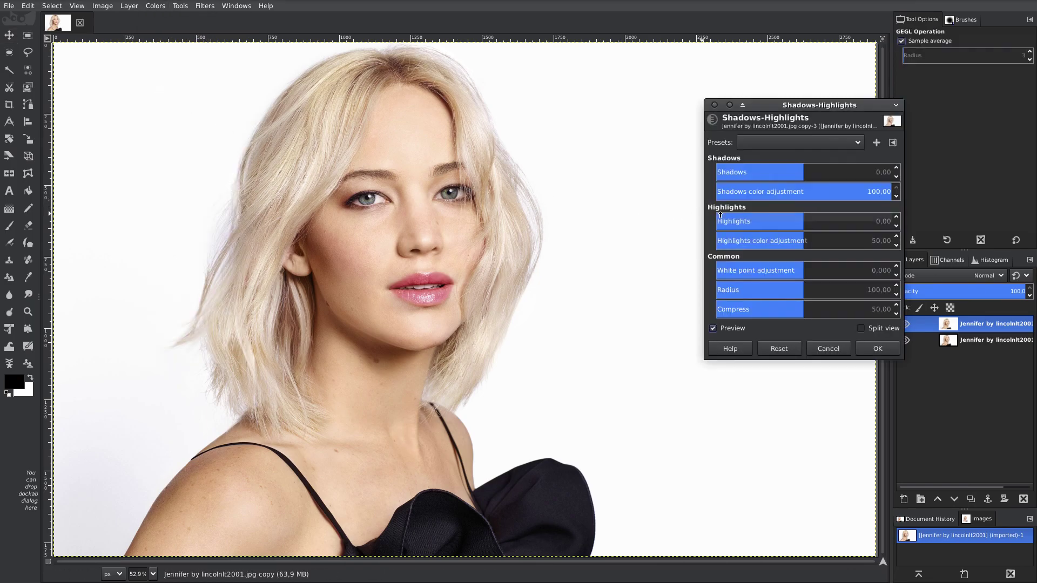
pyautogui.click(881, 173)
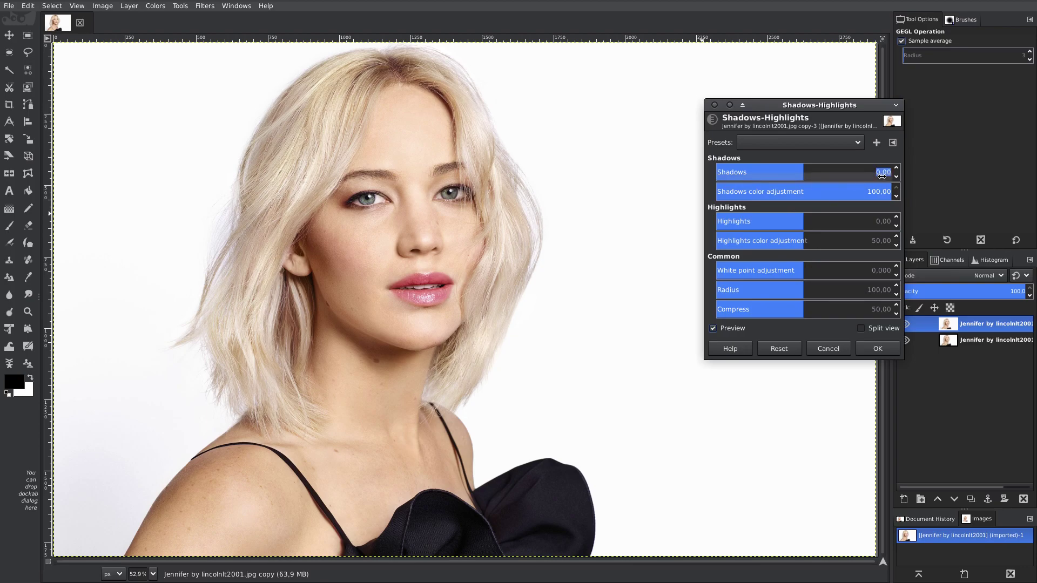
pyautogui.press('BackSpace')
pyautogui.write('-50')
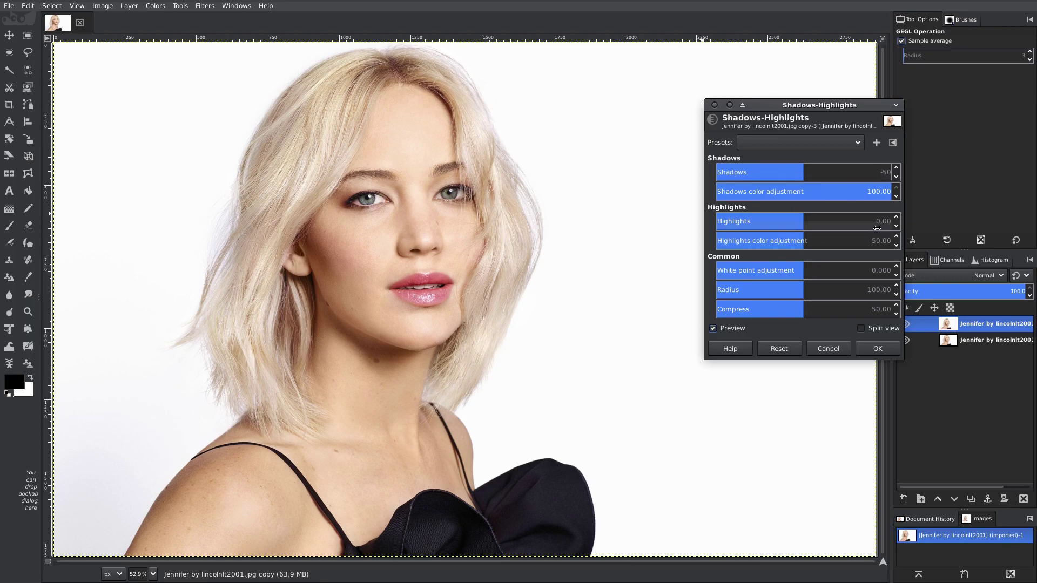
pyautogui.press('Tab')
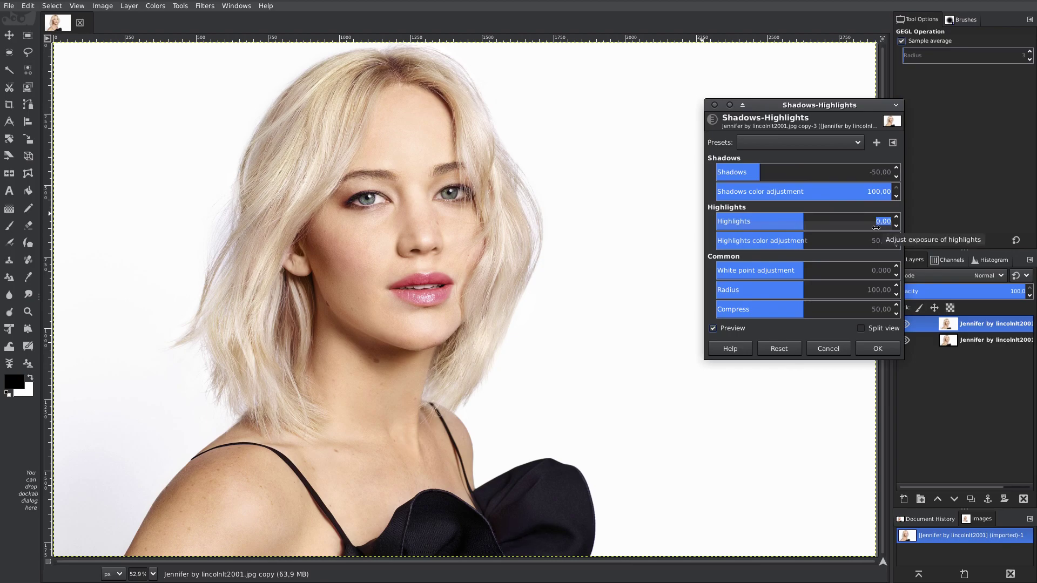
pyautogui.write('25')
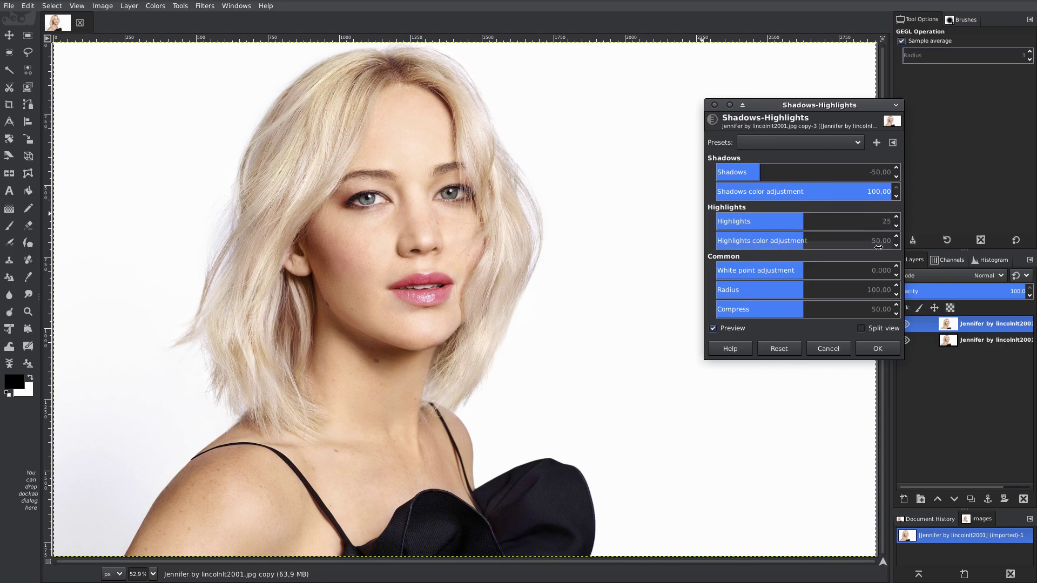
pyautogui.press('Tab')
pyautogui.press('Tab')
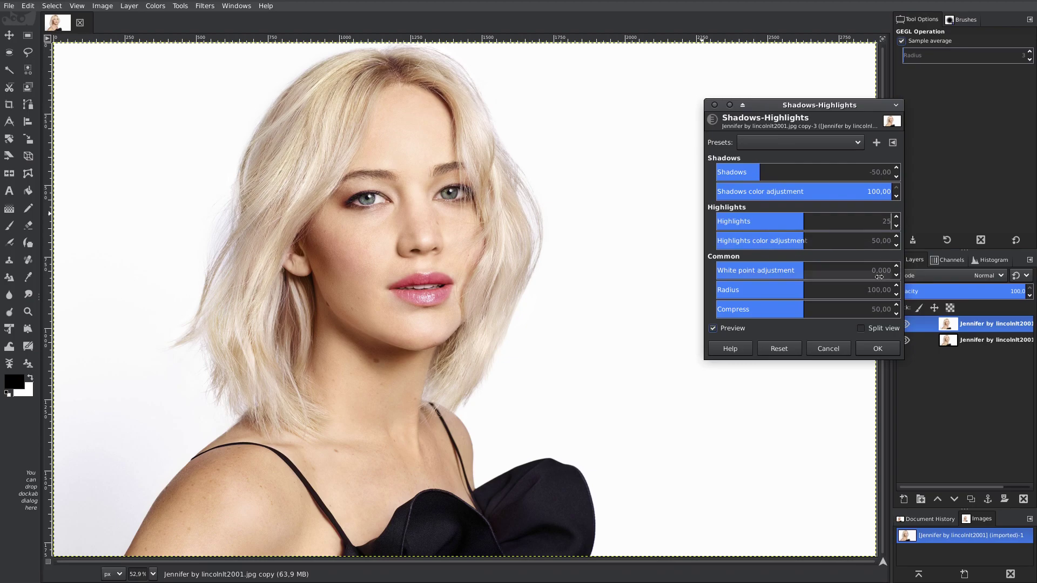
pyautogui.write('5')
pyautogui.press('Return')
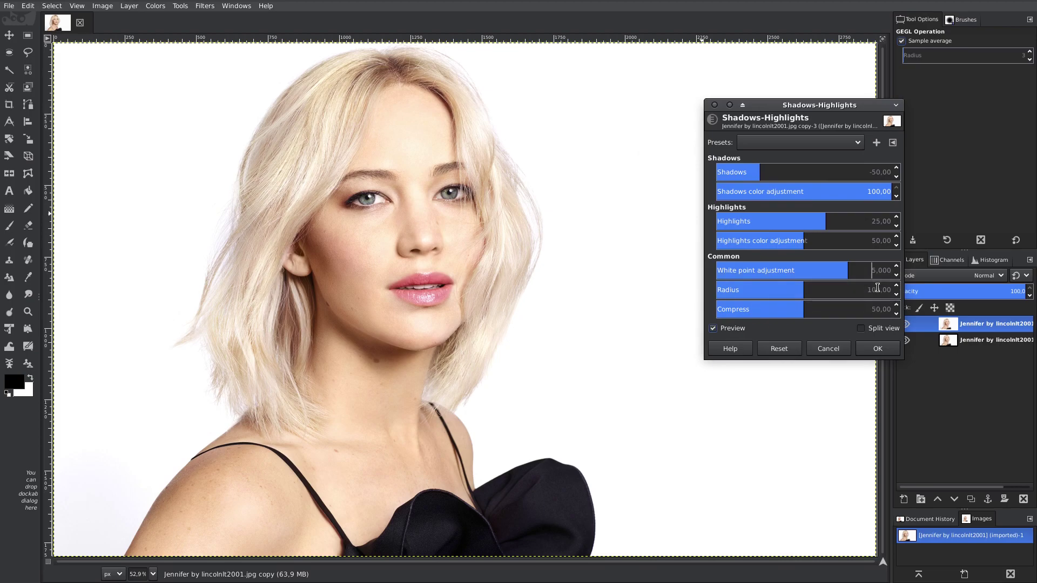
pyautogui.click(878, 349)
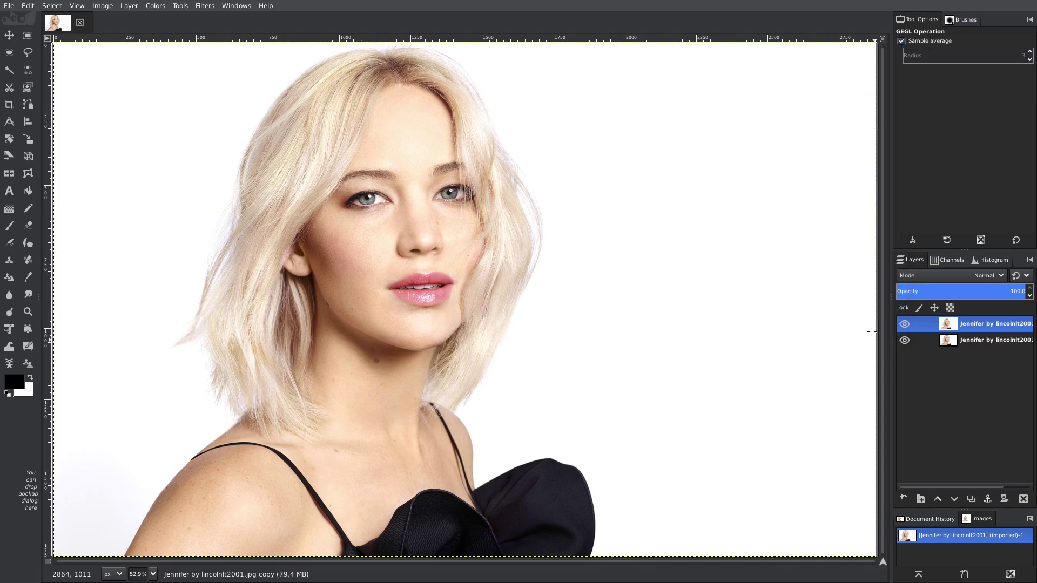
# - Compare with the original, then apply a reset Shadows-Highlights pass with highlights -40
pyautogui.click(907, 326)
pyautogui.click(160, 7)
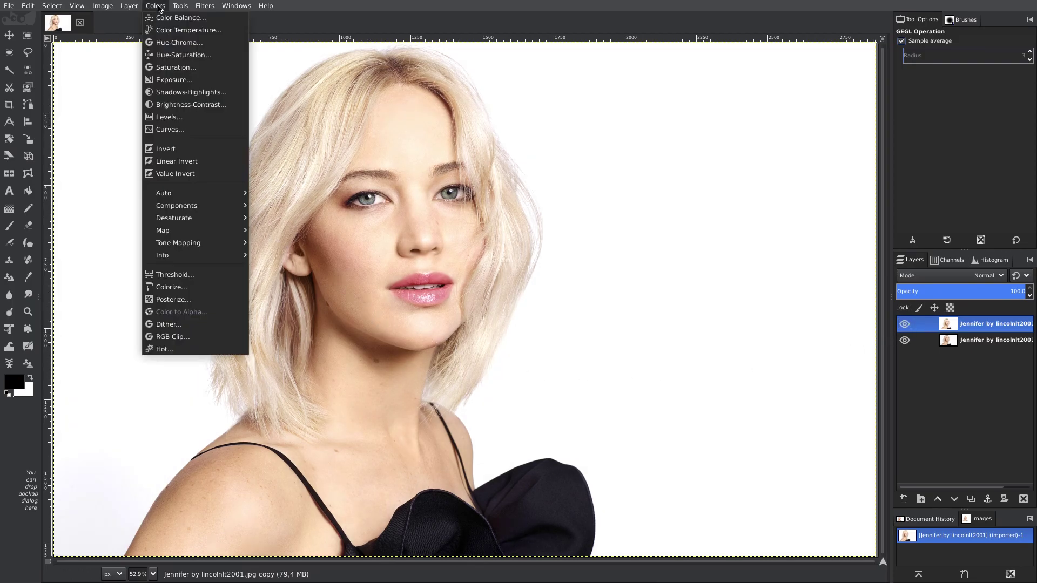
pyautogui.click(183, 92)
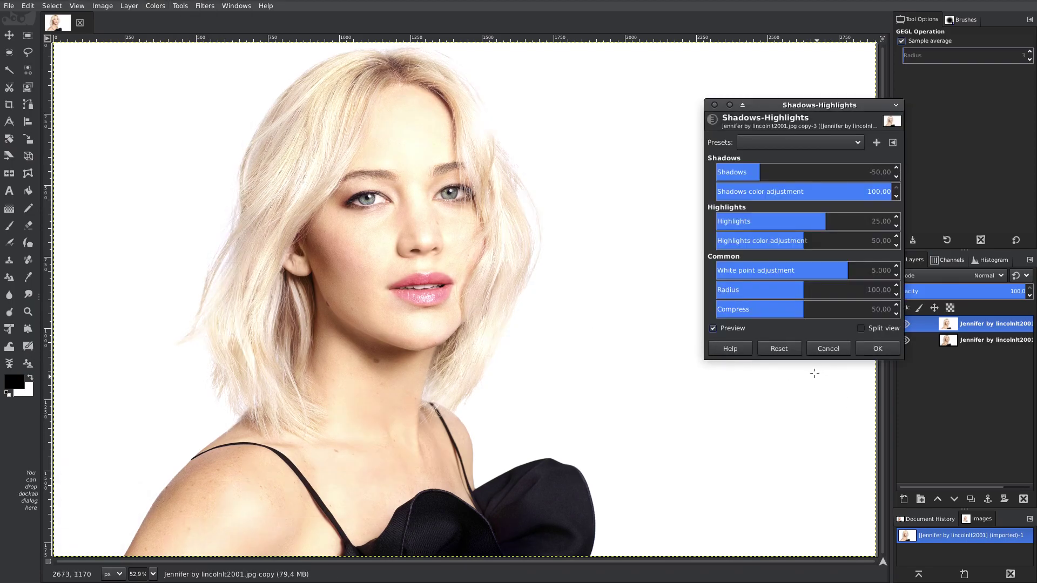
pyautogui.click(787, 350)
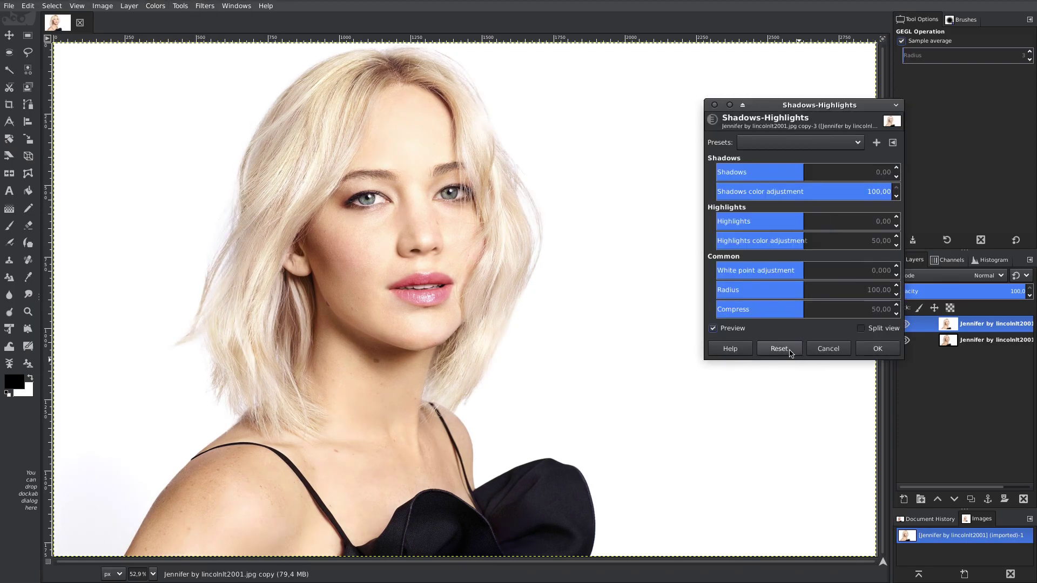
pyautogui.click(880, 226)
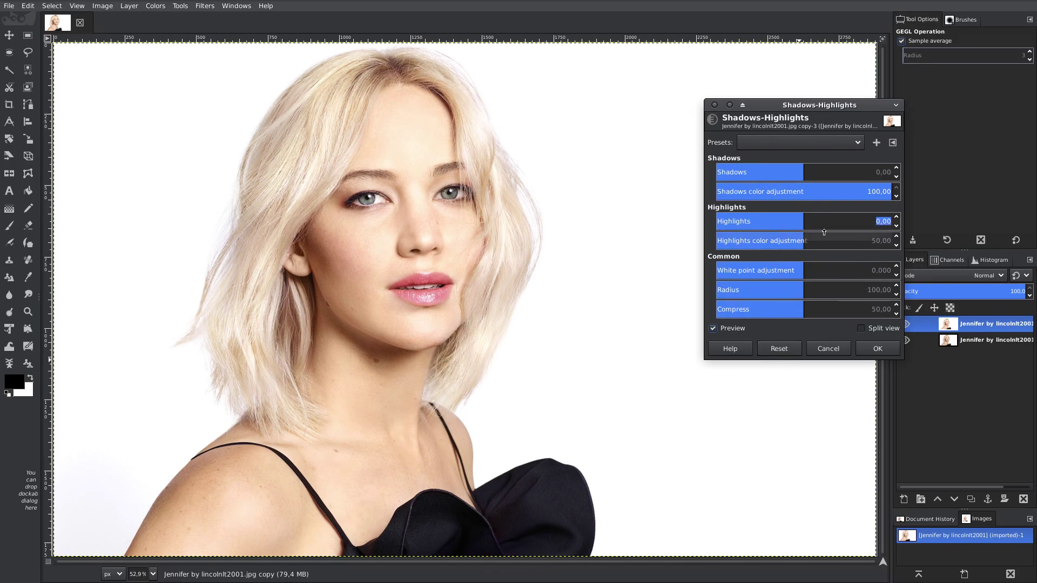
pyautogui.press('BackSpace')
pyautogui.write('0')
pyautogui.press('Return')
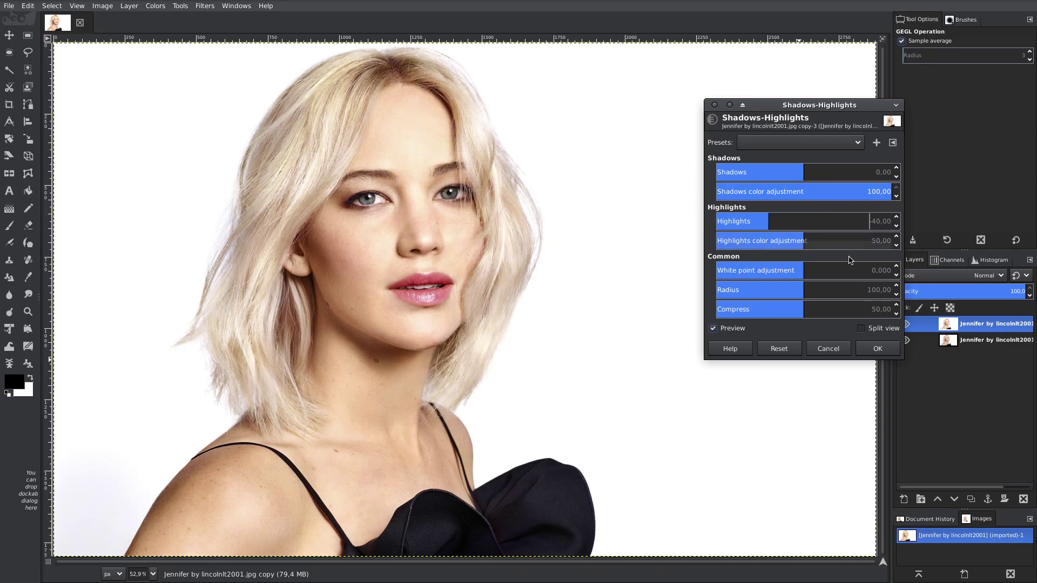
pyautogui.click(885, 351)
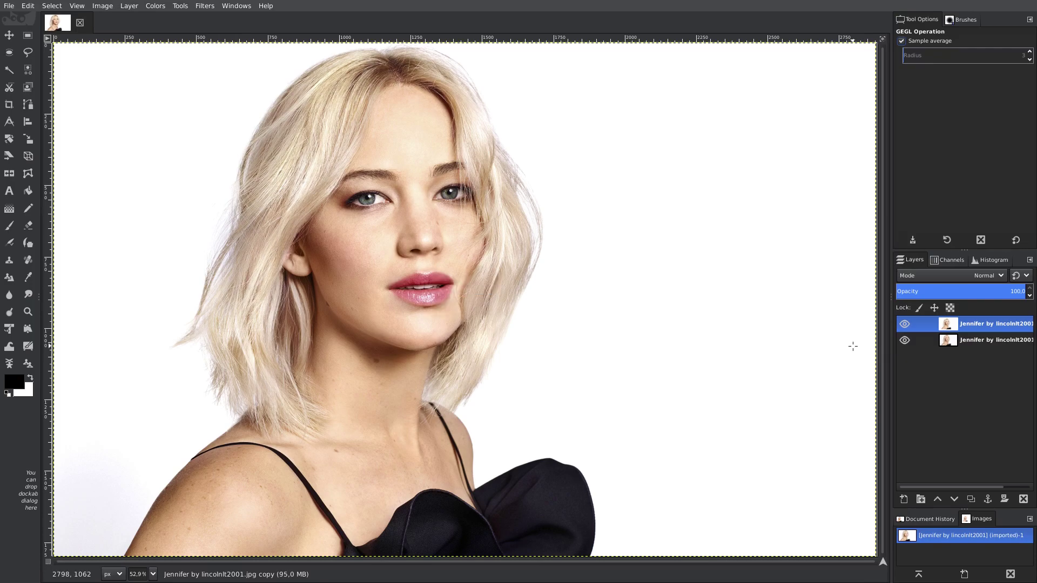
# - Apply Curves with the raised Value curve to brighten midtones and skin
pyautogui.click(154, 7)
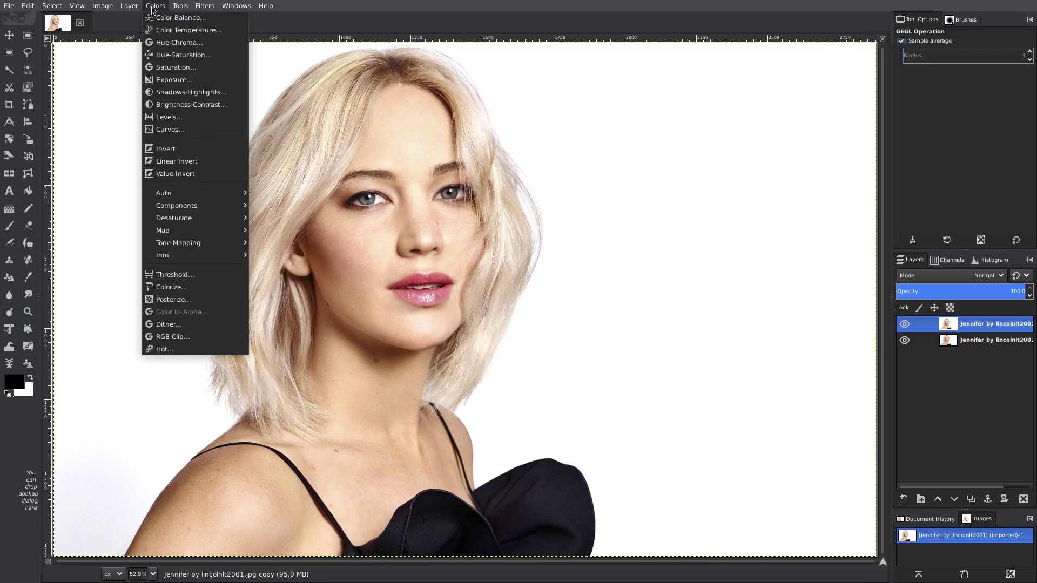
pyautogui.click(168, 129)
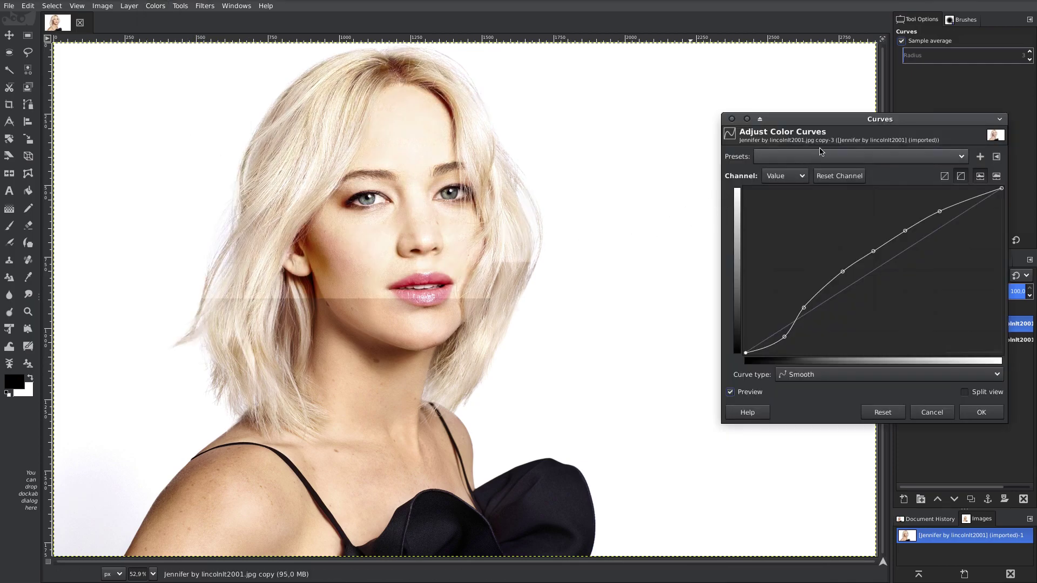
pyautogui.moveTo(844, 117)
pyautogui.mouseDown()
pyautogui.moveTo(732, 101)
pyautogui.moveTo(693, 109)
pyautogui.mouseUp()
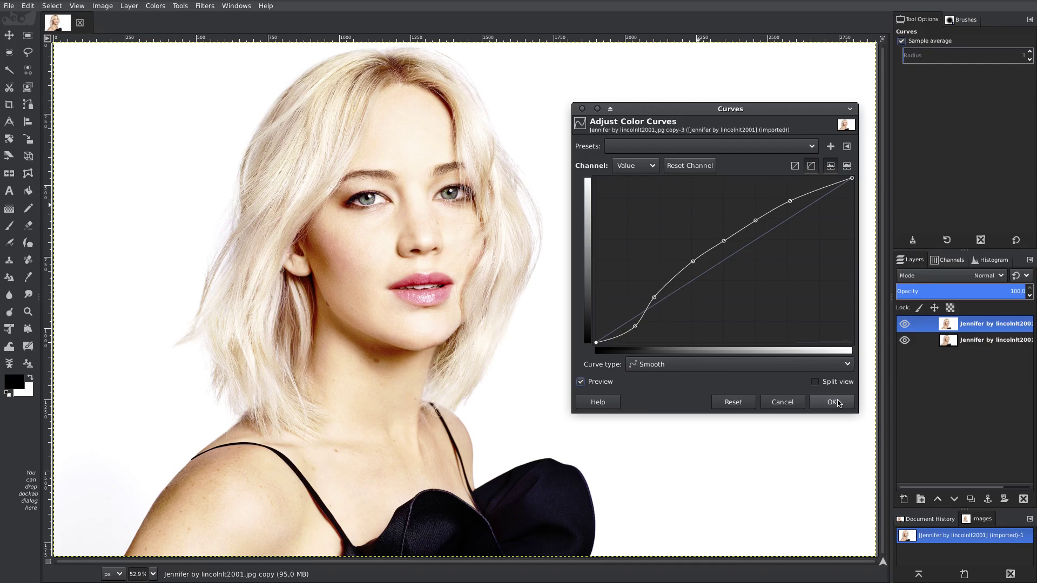
pyautogui.click(834, 402)
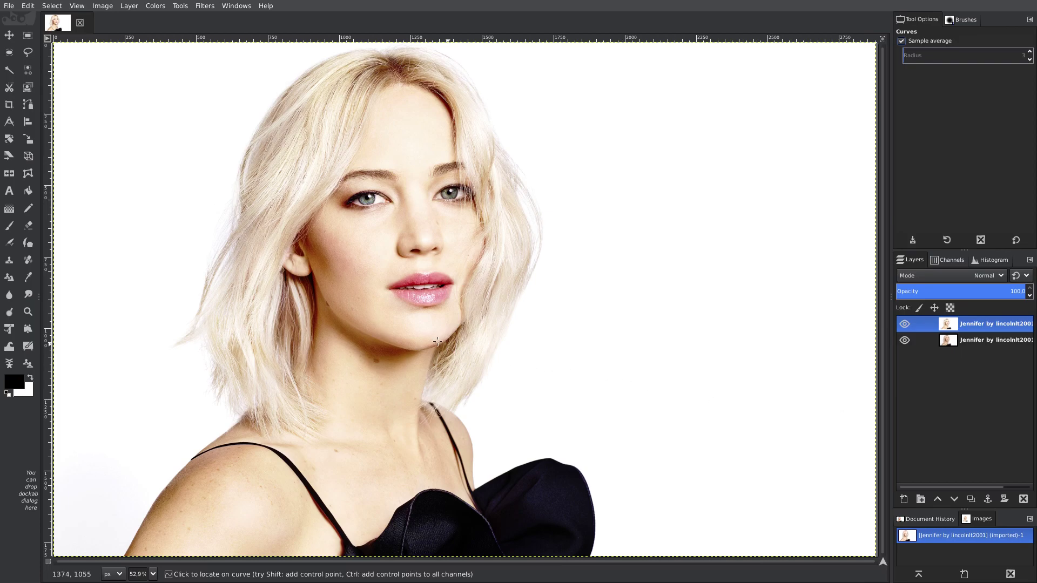
# - Apply Colors > Map > Gradient Map for black and white, then compare against the colour original
pyautogui.rightClick(405, 148)
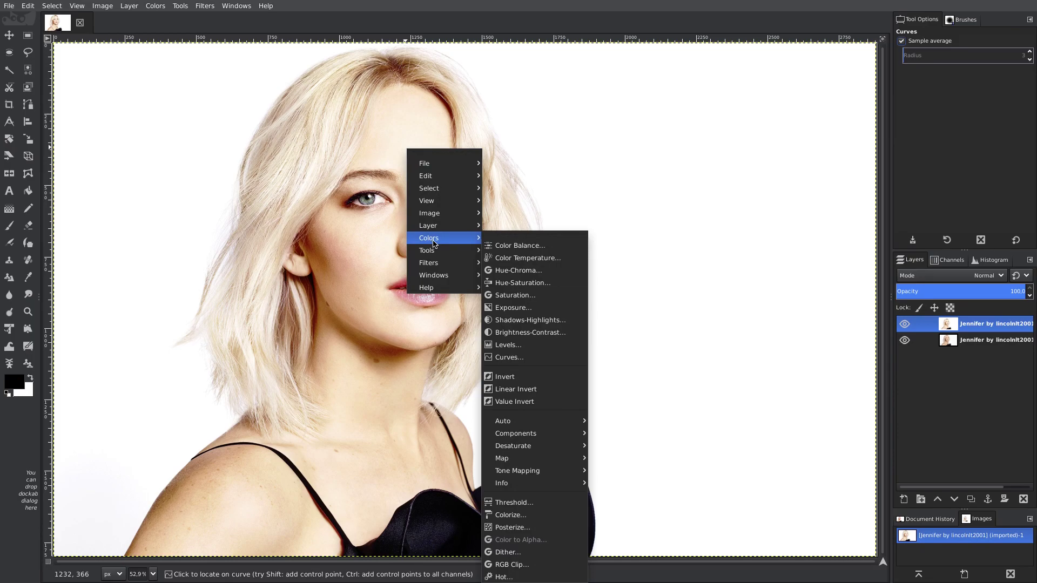
pyautogui.moveTo(429, 238)
pyautogui.moveTo(518, 459)
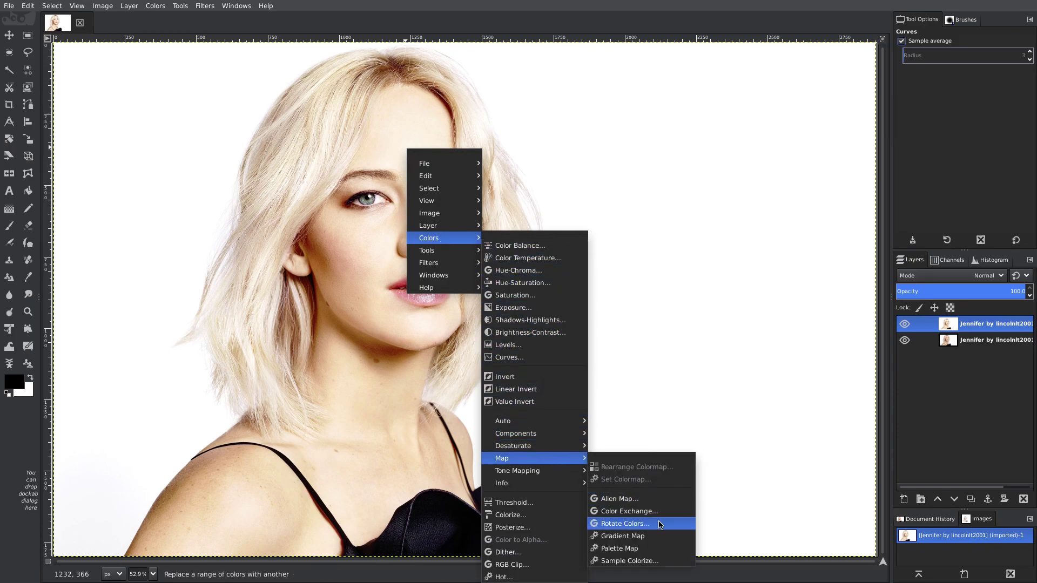
pyautogui.click(627, 535)
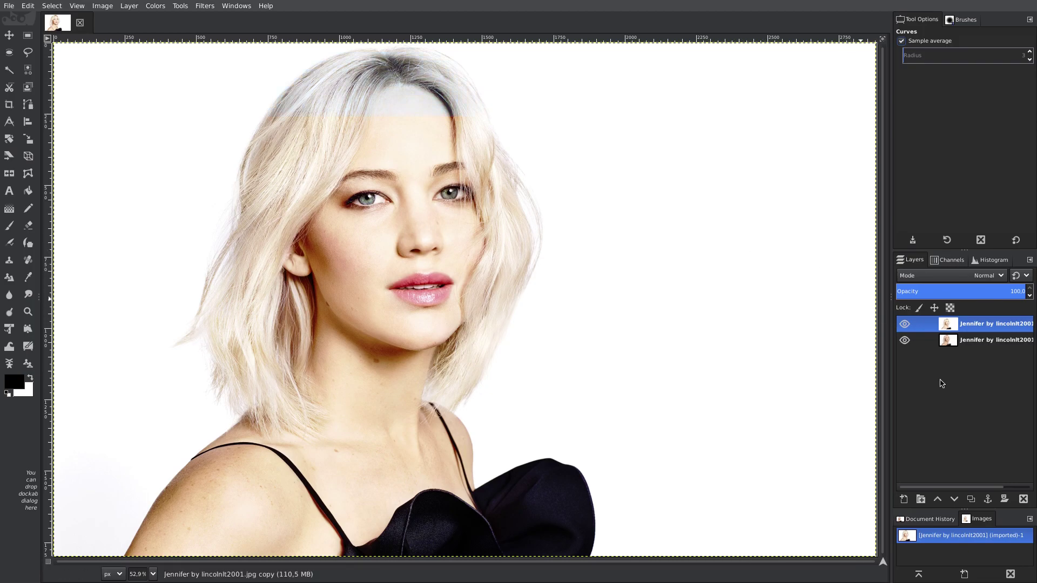
pyautogui.click(904, 325)
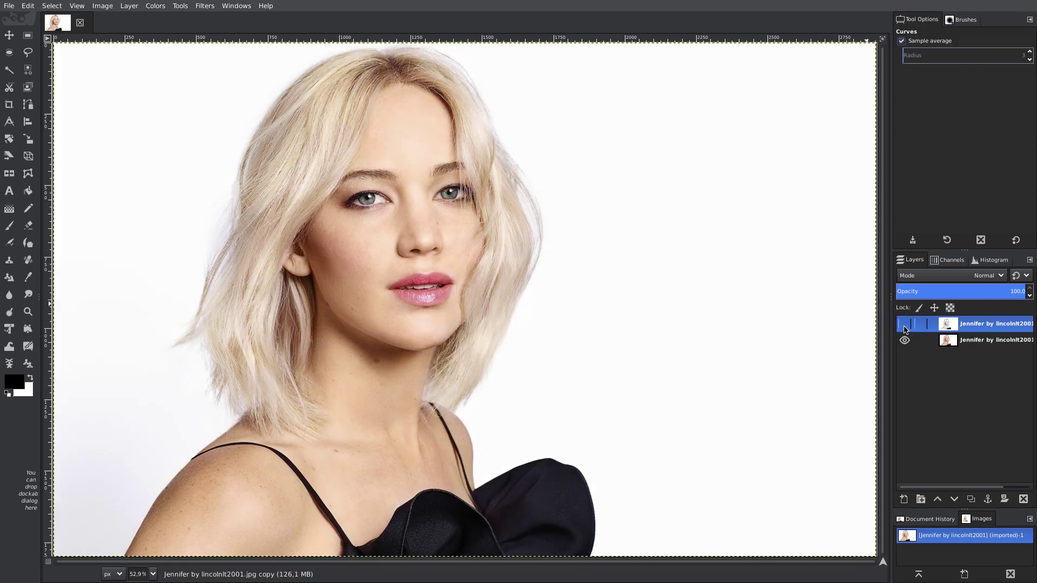
pyautogui.click(905, 325)
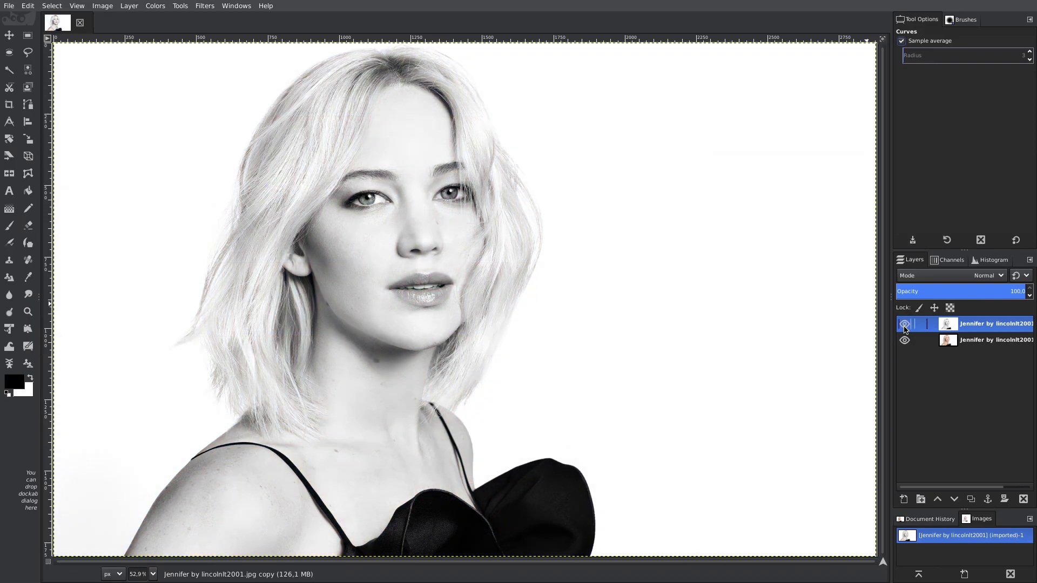
pyautogui.click(904, 325)
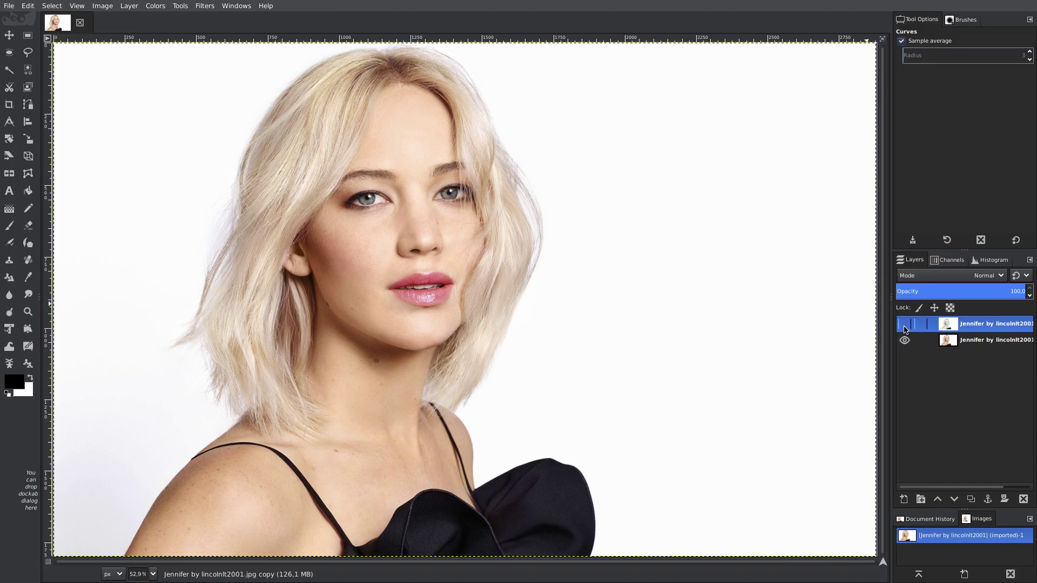
pyautogui.click(904, 327)
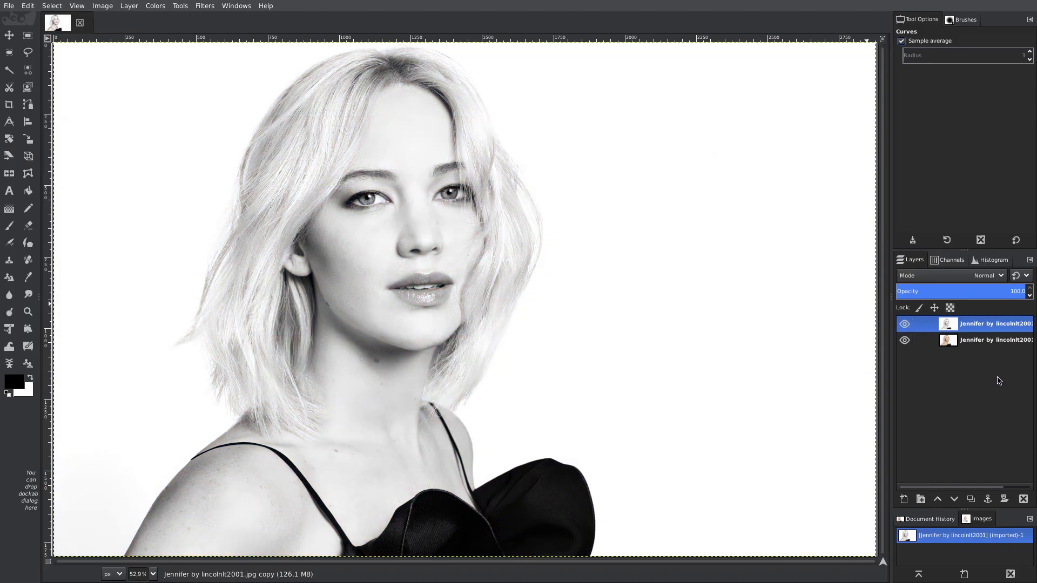